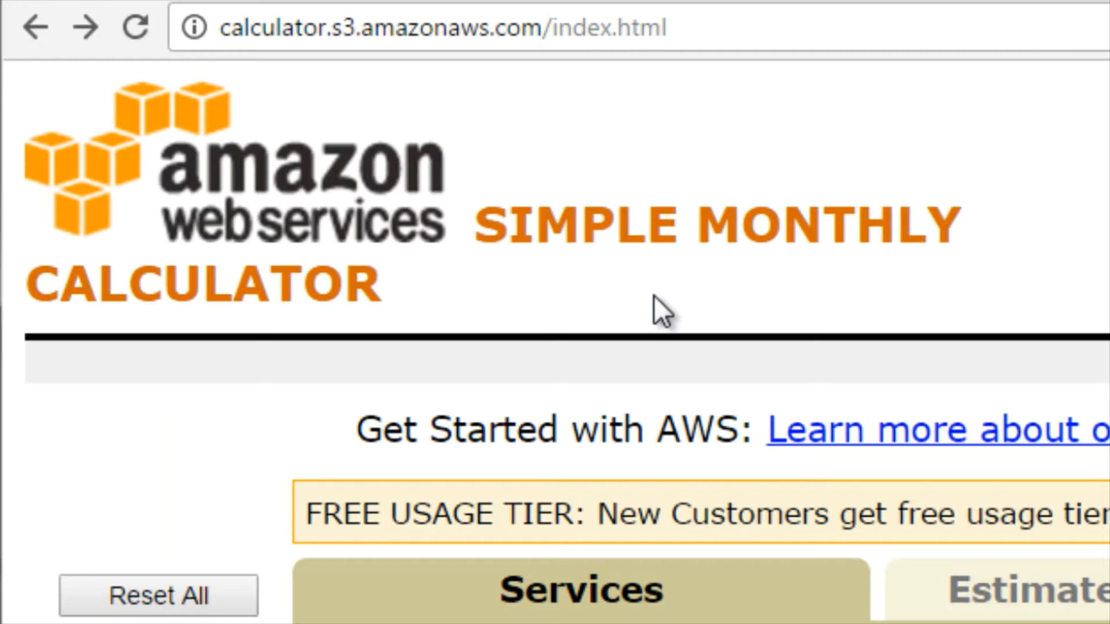
# - Open the Amazon S3 cost form and choose the US-East / US Standard (Virginia) region
pyautogui.scroll(-3, 654, 296)
pyautogui.scroll(-3, 657, 305)
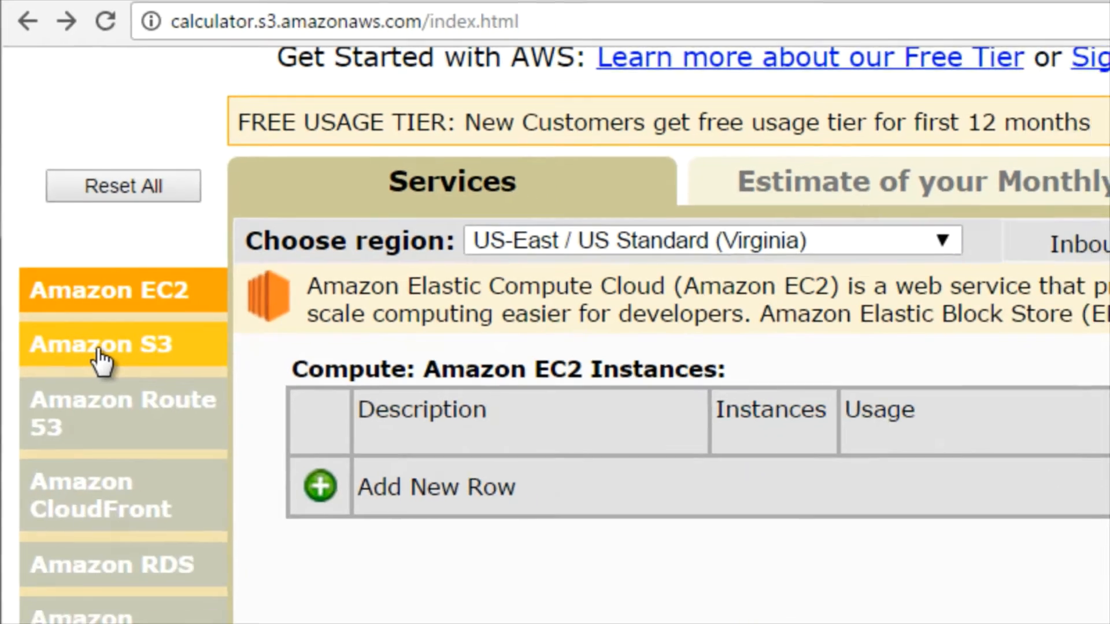
pyautogui.click(127, 454)
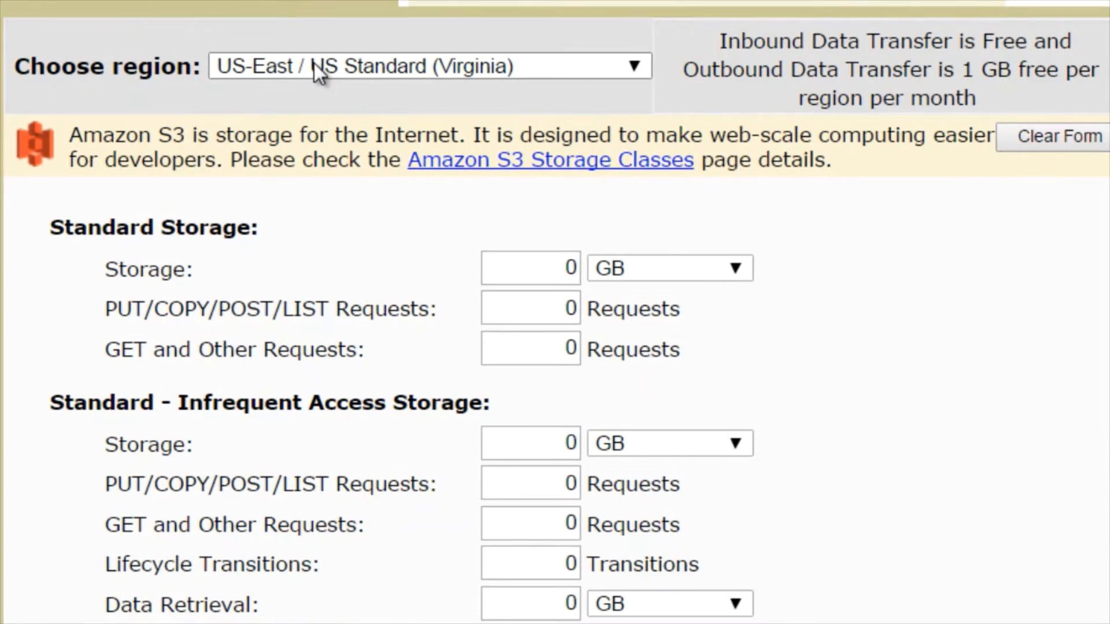
pyautogui.click(424, 66)
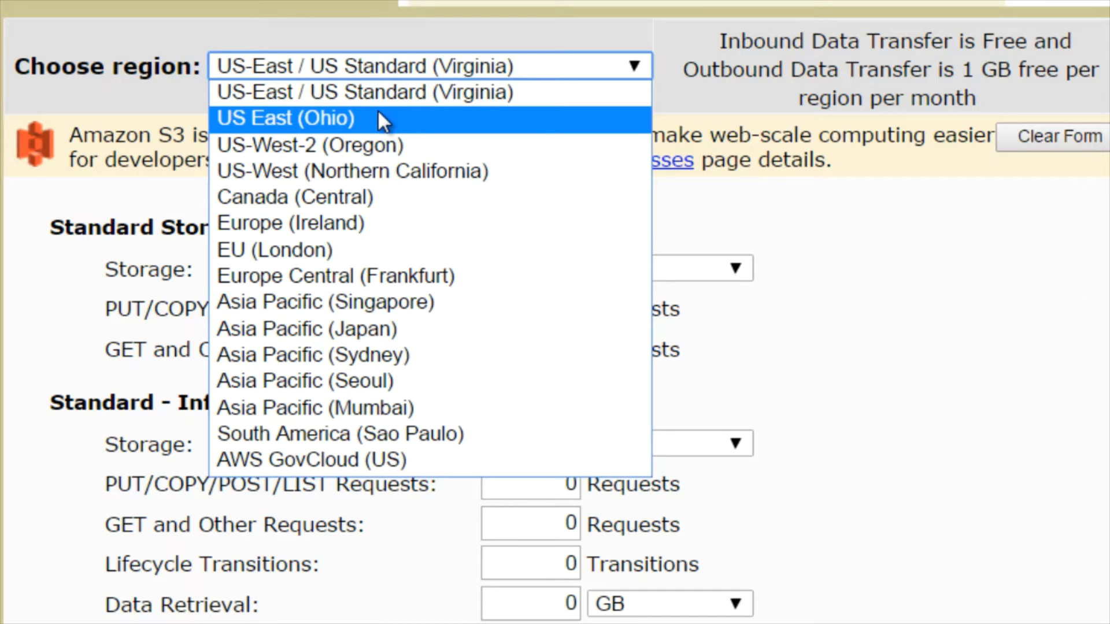
pyautogui.click(290, 93)
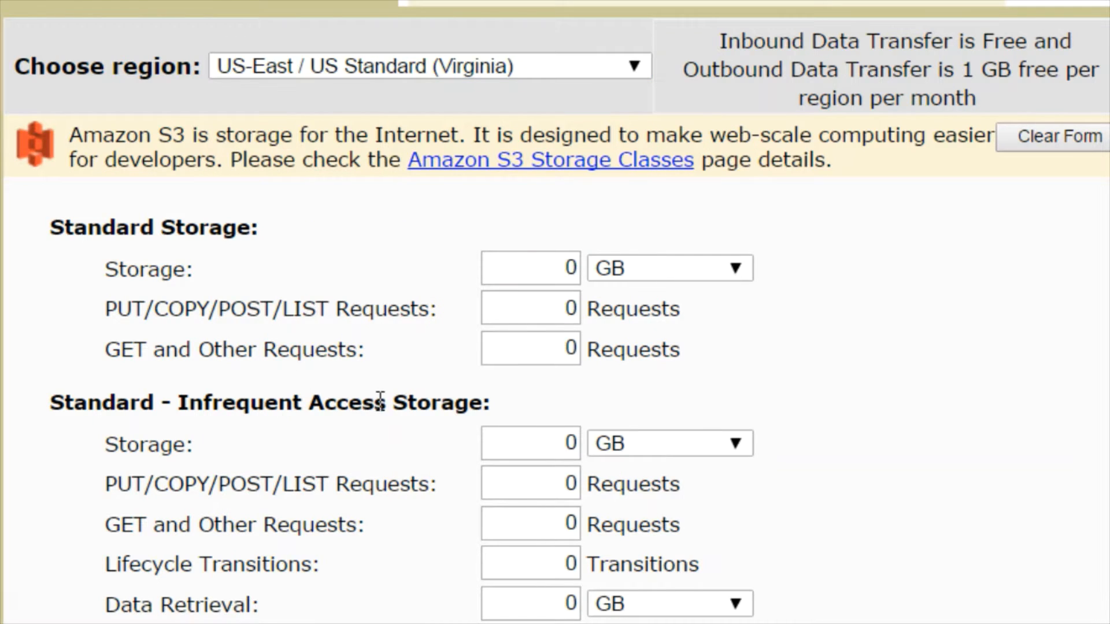
# - Enter 100 GB as the monthly storage amount under Standard Storage
pyautogui.scroll(-2, 379, 392)
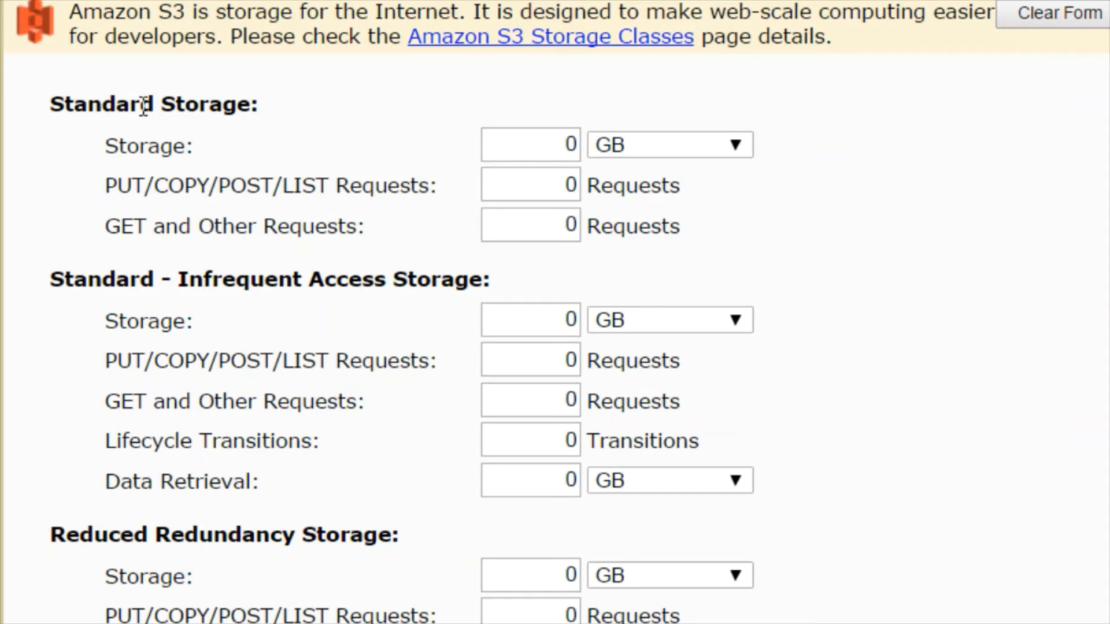
pyautogui.scroll(-2, 143, 106)
pyautogui.moveTo(541, 19)
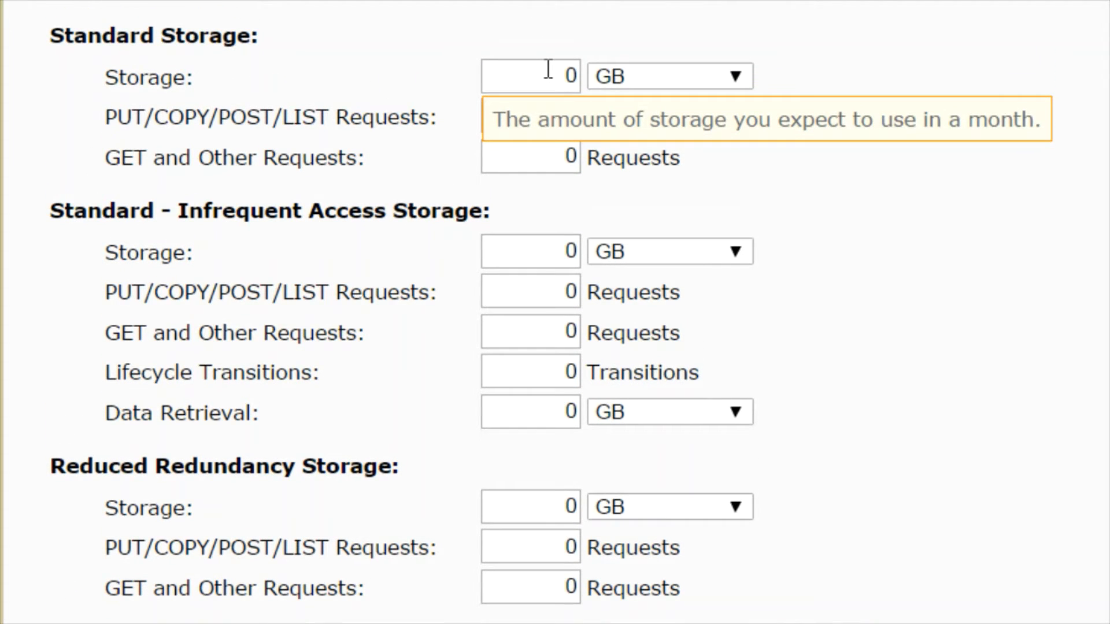
pyautogui.click(548, 69)
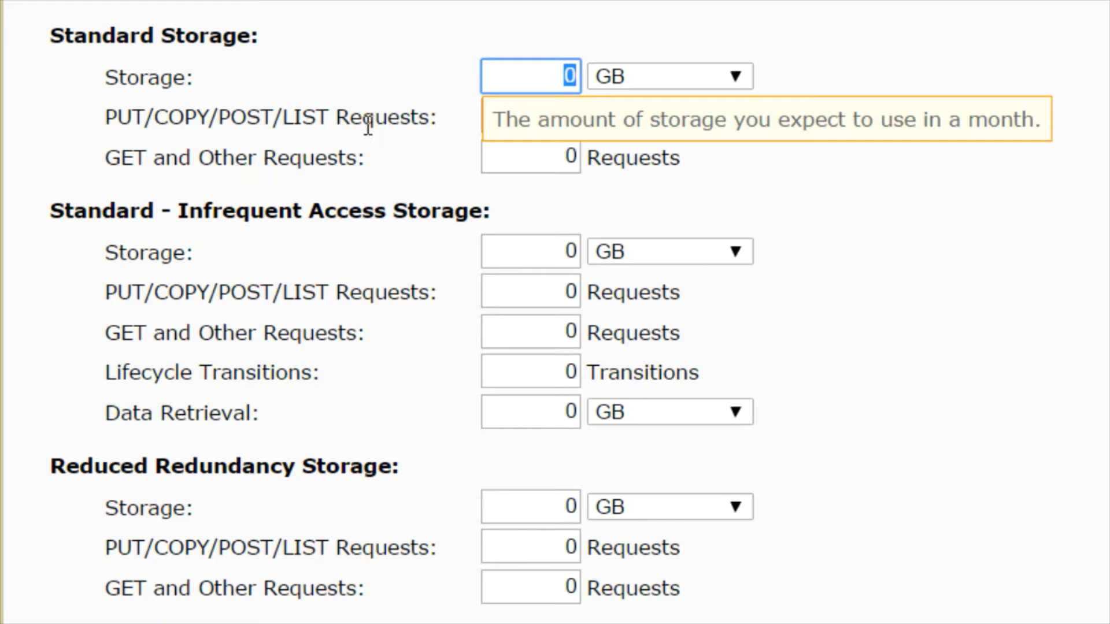
pyautogui.click(981, 187)
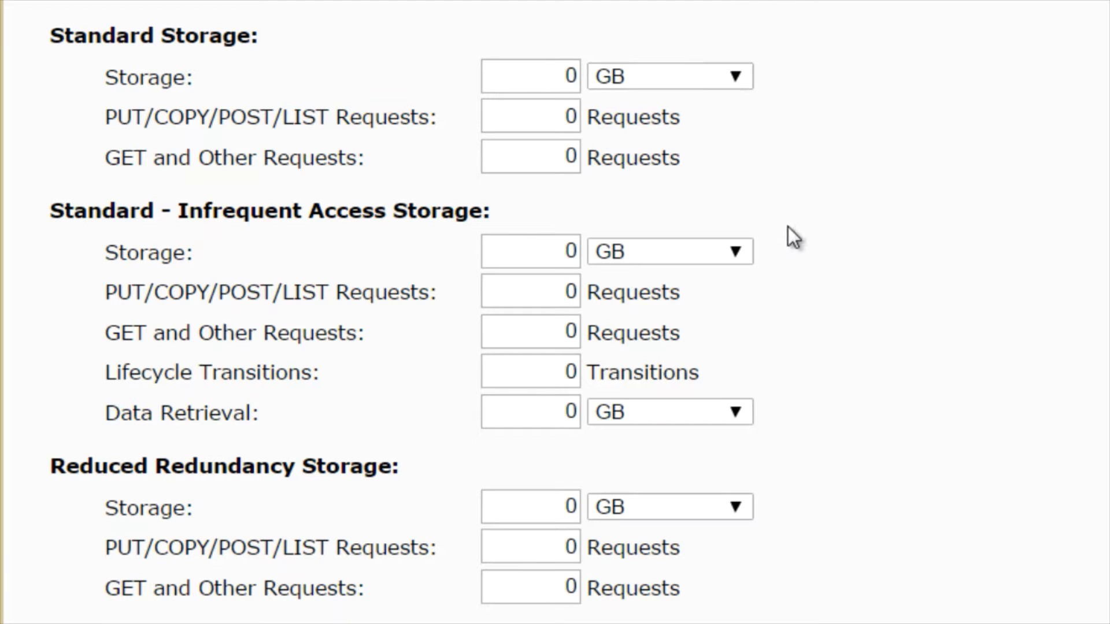
pyautogui.click(558, 76)
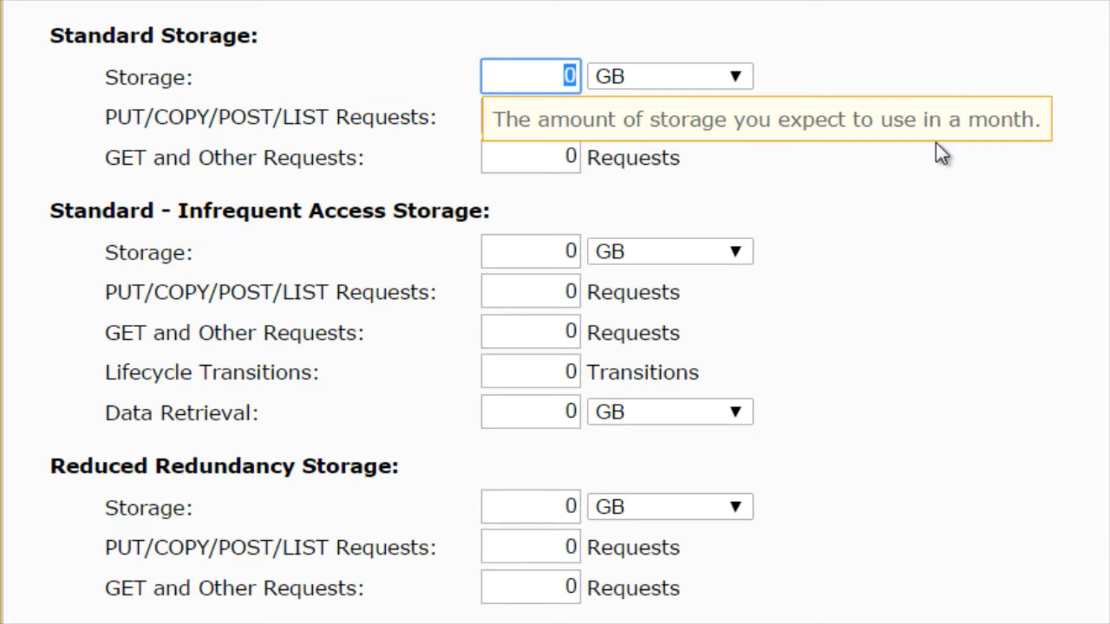
pyautogui.write('100')
pyautogui.click(935, 143)
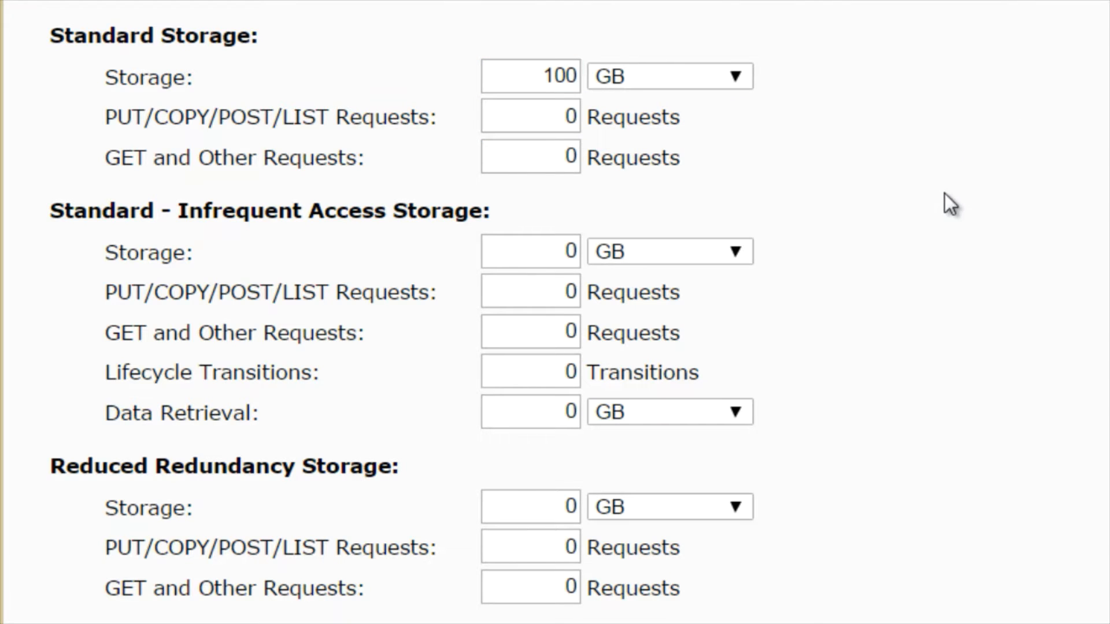
# - Check the monthly bill estimate and change the Standard Storage amount to 500 GB
pyautogui.scroll(2, 936, 203)
pyautogui.scroll(-2, 897, 243)
pyautogui.scroll(4, 831, 88)
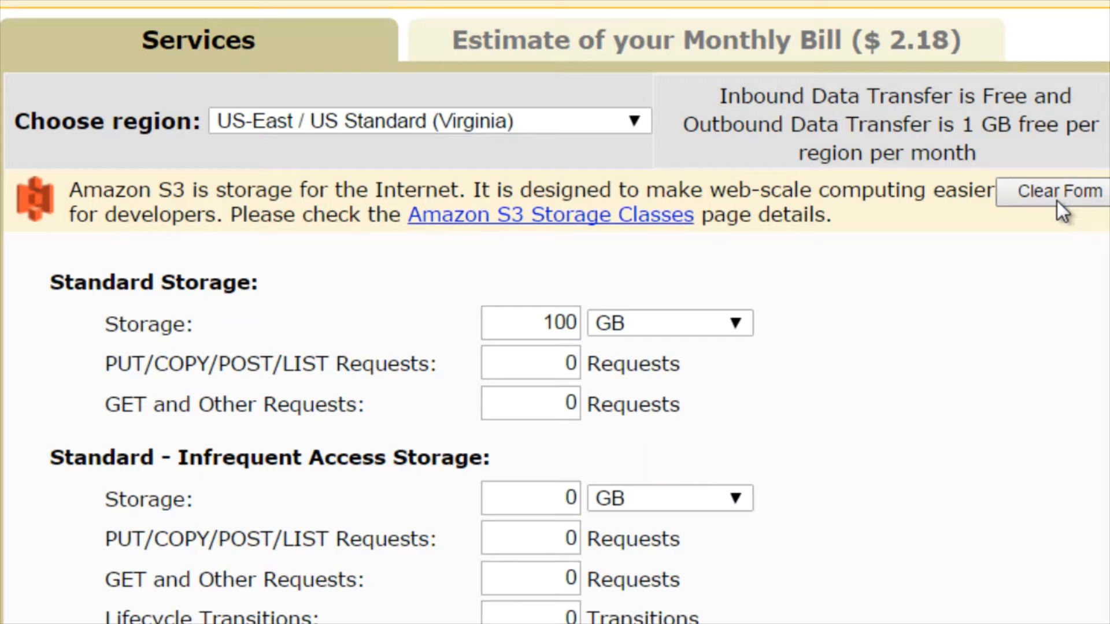
pyautogui.moveTo(526, 322); pyautogui.dragTo(585, 320)
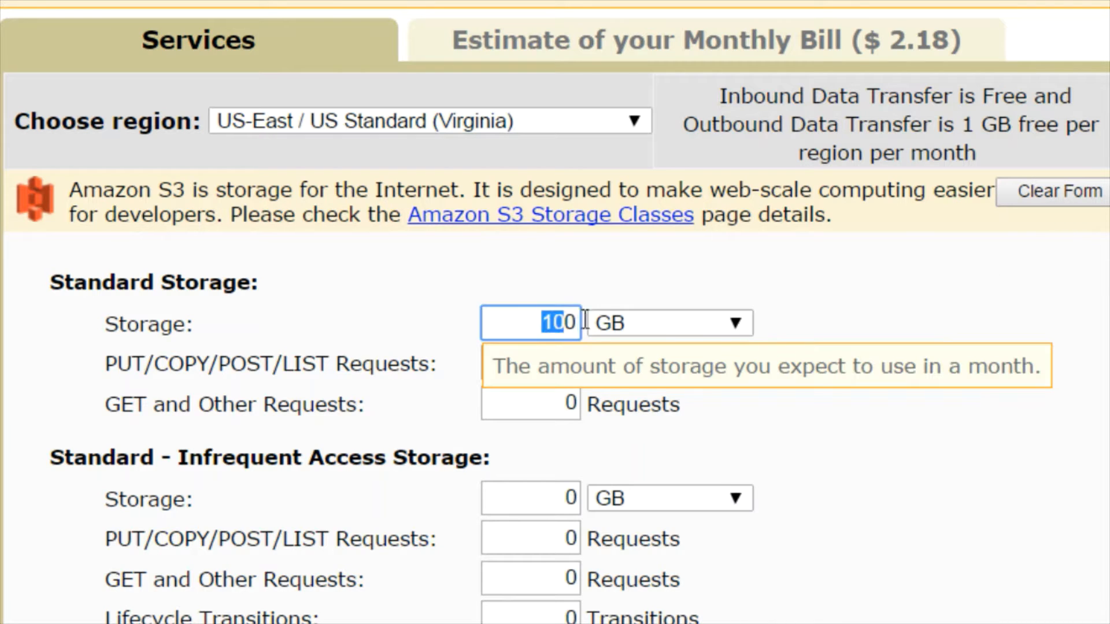
pyautogui.write('500')
# - Examine the Inter-Region Data Transfer Out, Data Transfer Out and Data Transfer In fields in the Data Transfer section
pyautogui.scroll(-5, 980, 368)
pyautogui.scroll(-8, 970, 360)
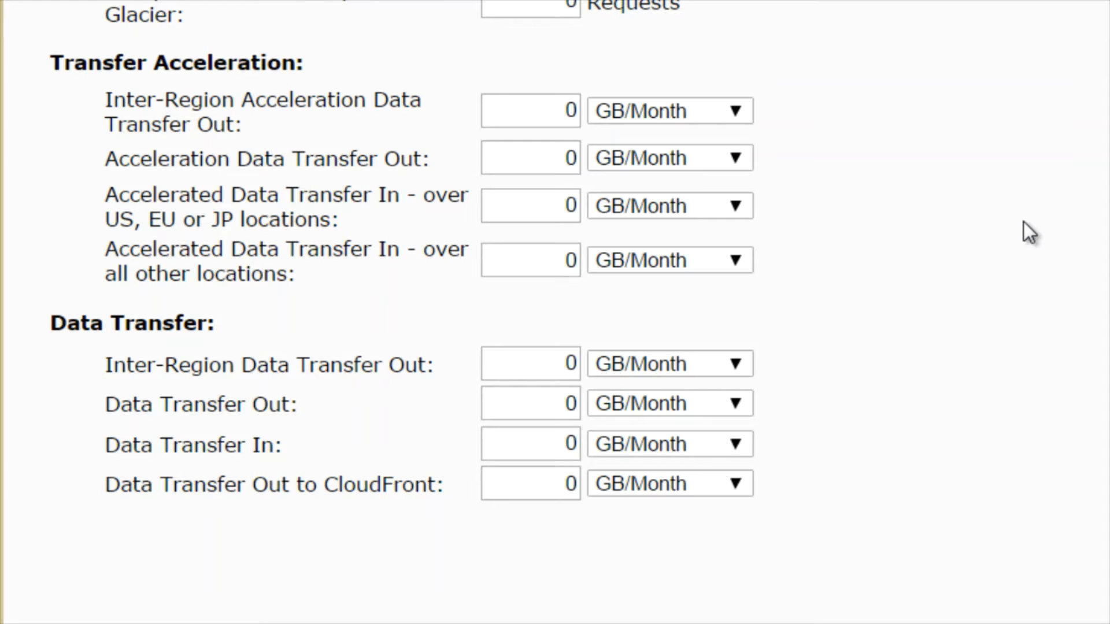
pyautogui.click(496, 368)
pyautogui.doubleClick(568, 363)
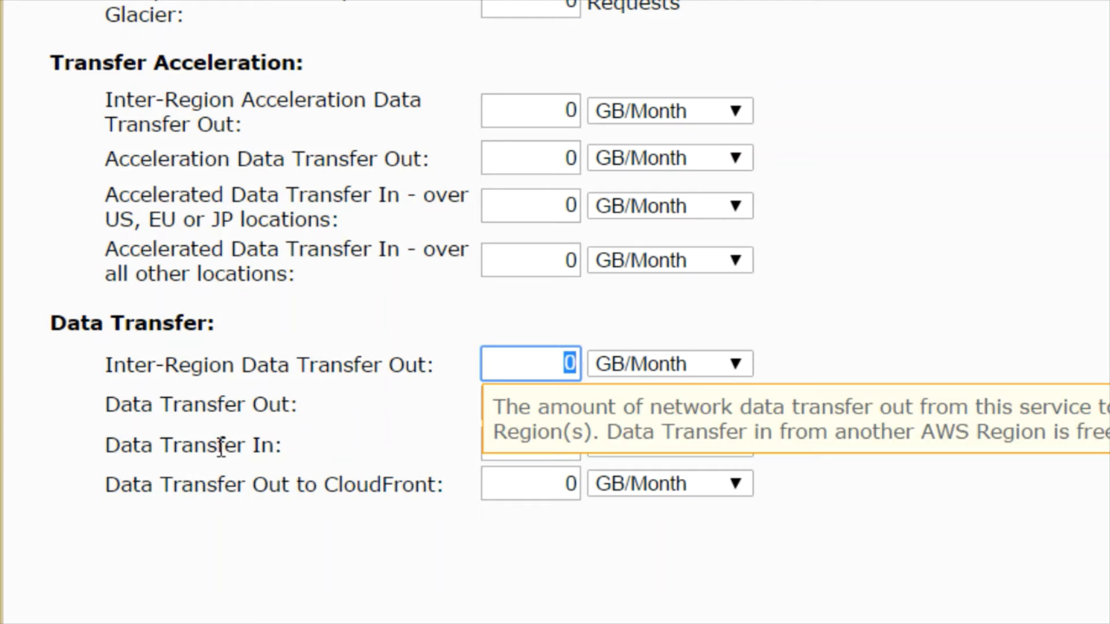
pyautogui.click(632, 546)
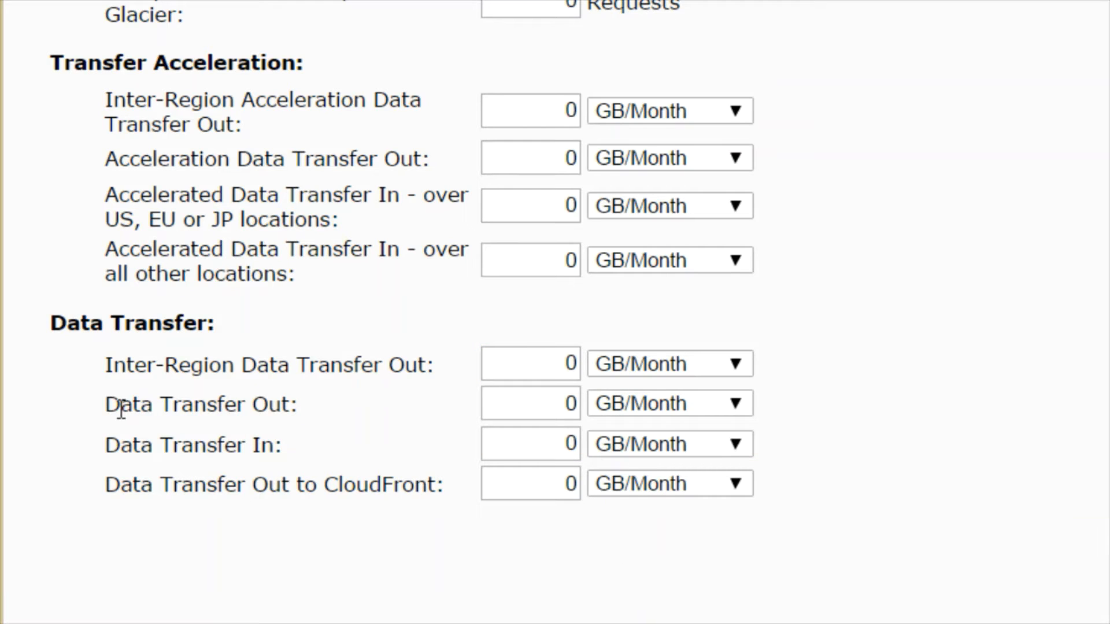
pyautogui.moveTo(107, 411); pyautogui.dragTo(350, 440)
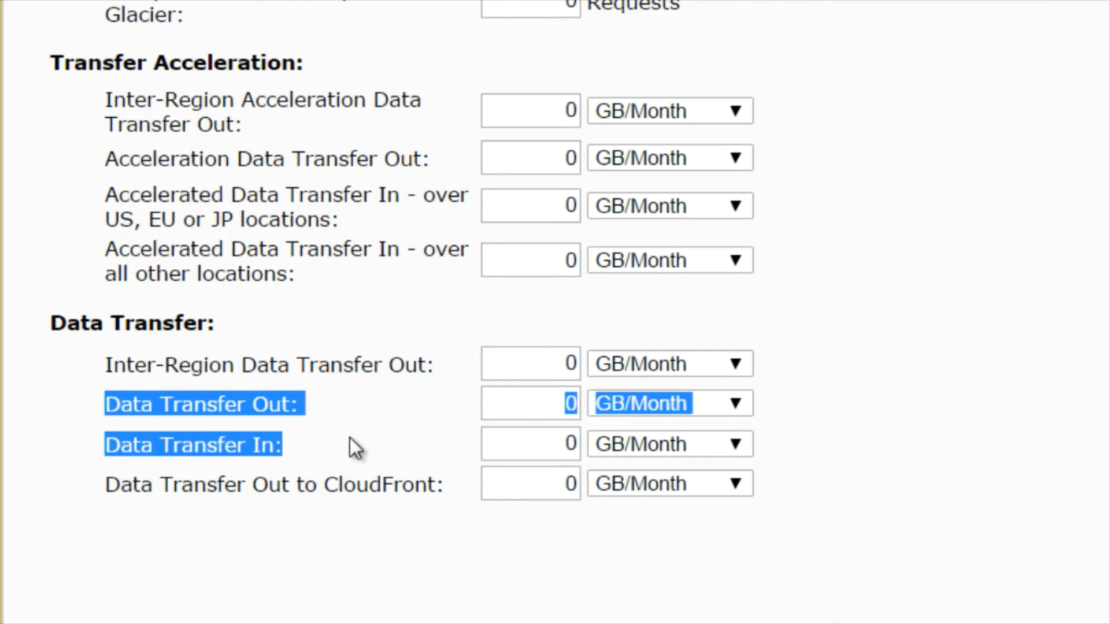
pyautogui.click(1042, 397)
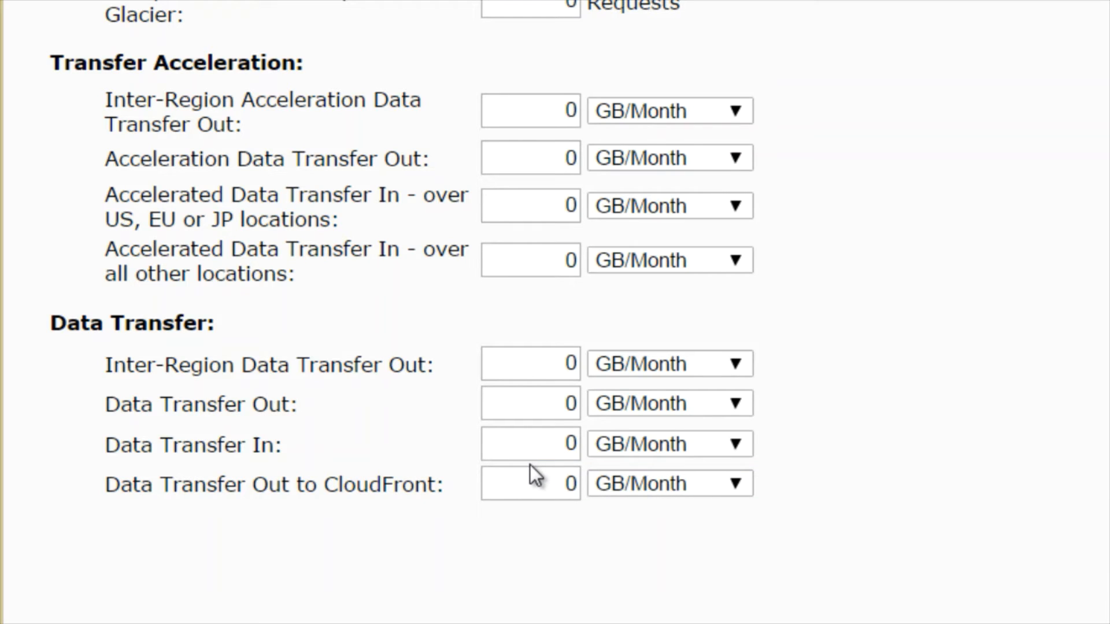
# - Set Data Transfer Out and Data Transfer In to 500 GB/Month each and check the monthly bill estimate
pyautogui.click(528, 406)
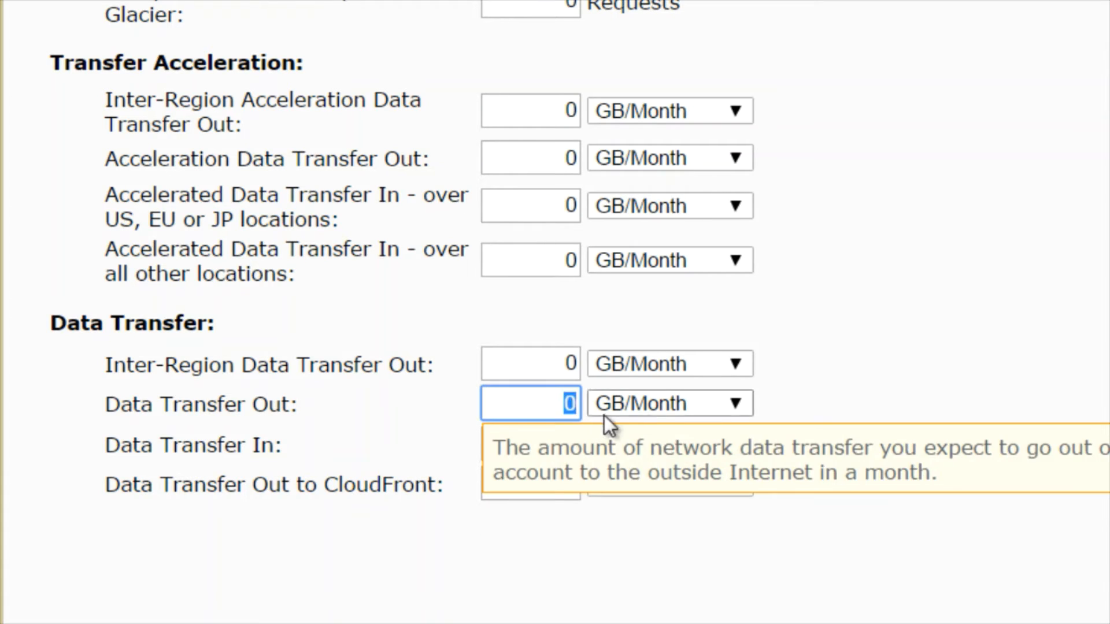
pyautogui.write('500')
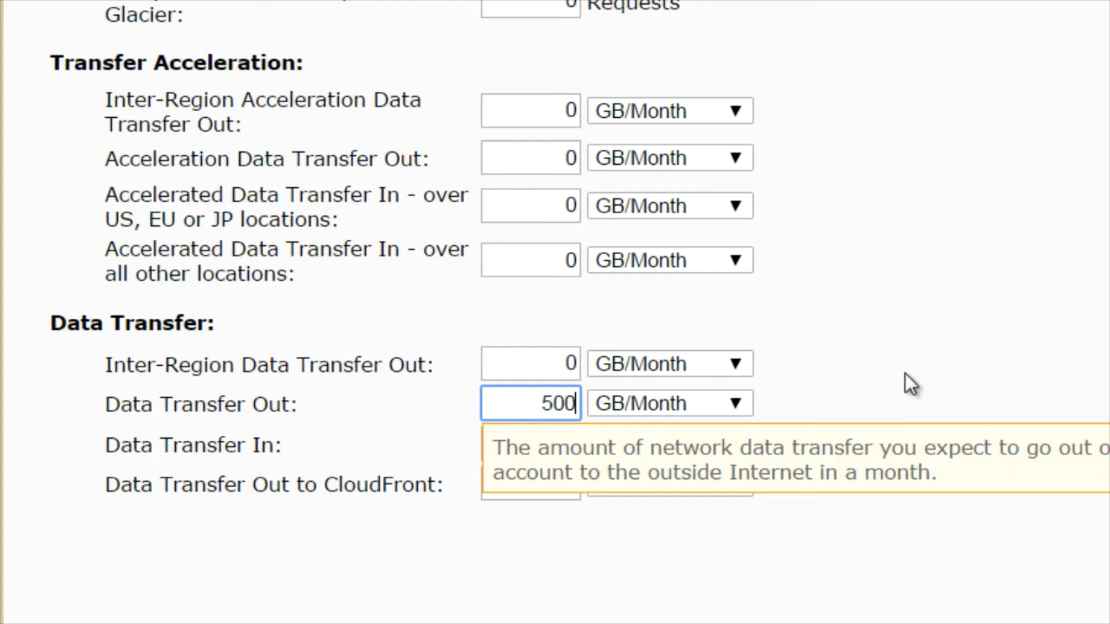
pyautogui.hotkey('ctrl', 'a')
pyautogui.click(530, 433)
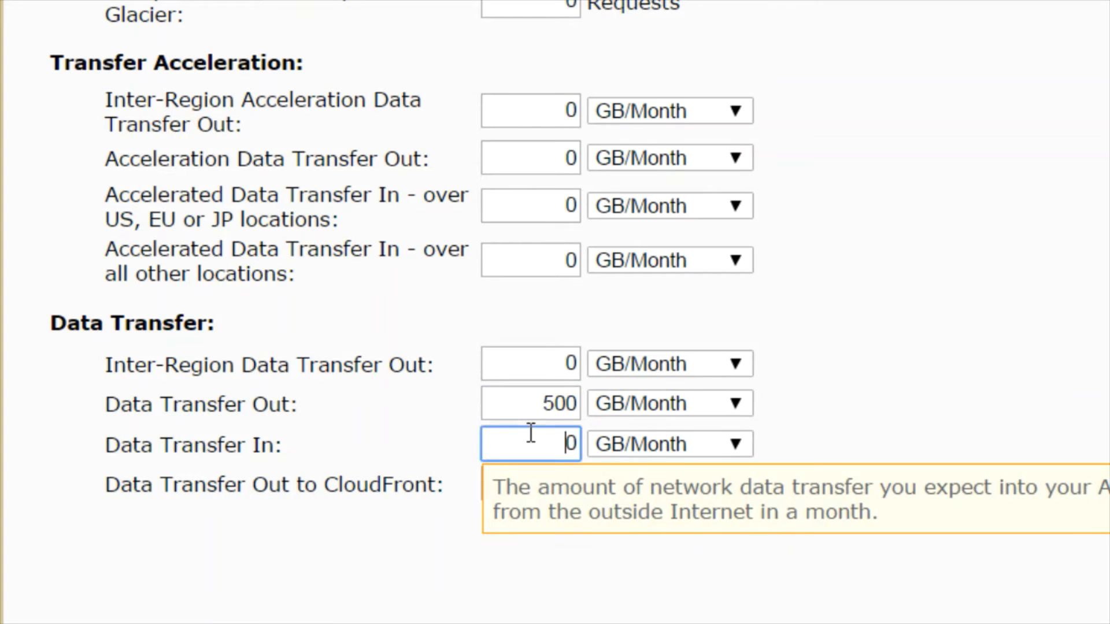
pyautogui.write('500')
pyautogui.click(913, 370)
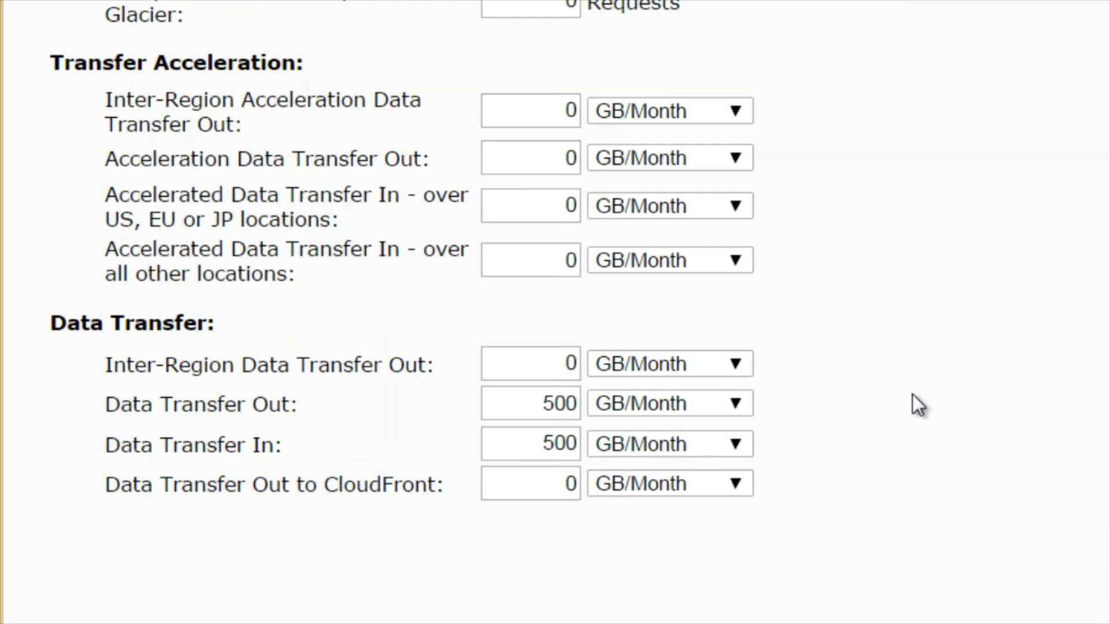
pyautogui.scroll(15, 913, 399)
pyautogui.scroll(-4, 923, 358)
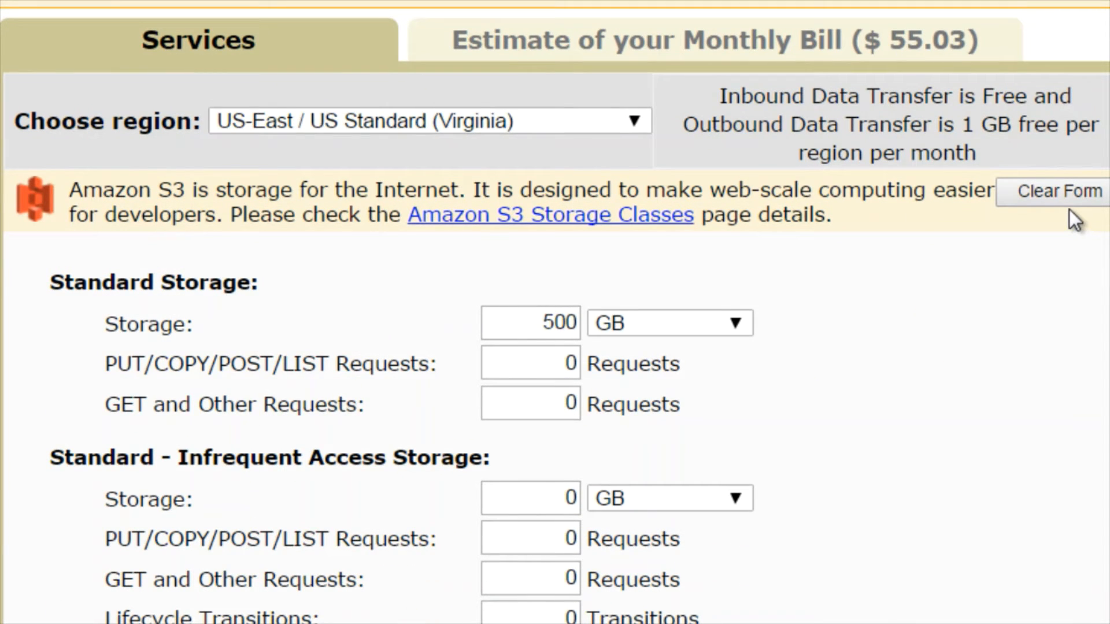
# - Set Data Transfer Out and Data Transfer In to 300 GB/Month each and check the monthly bill estimate
pyautogui.scroll(-10, 982, 415)
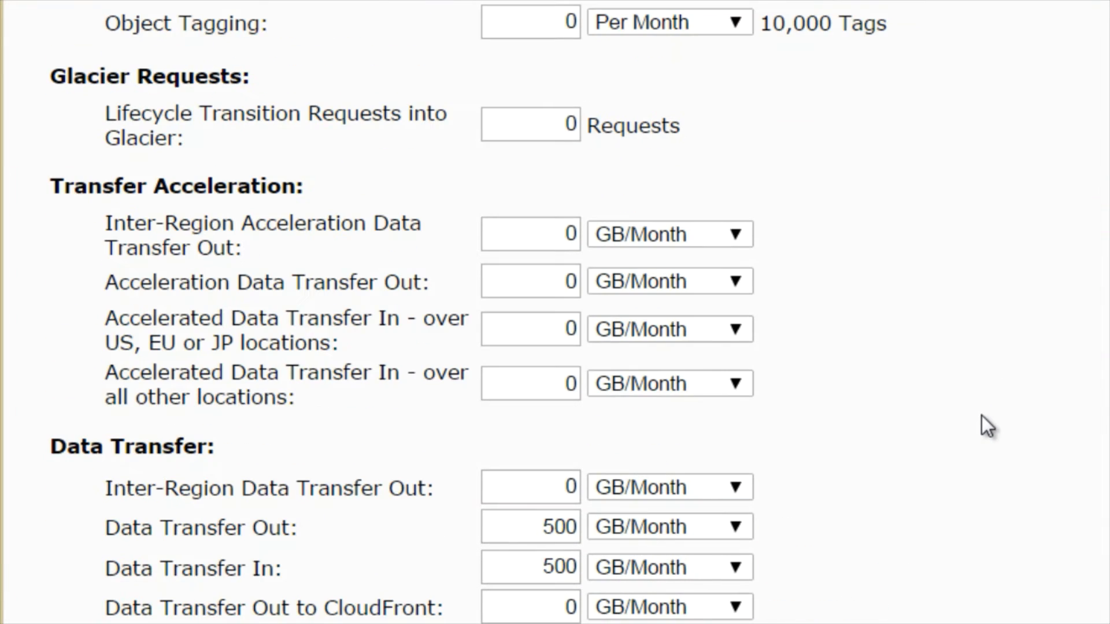
pyautogui.scroll(-2, 981, 415)
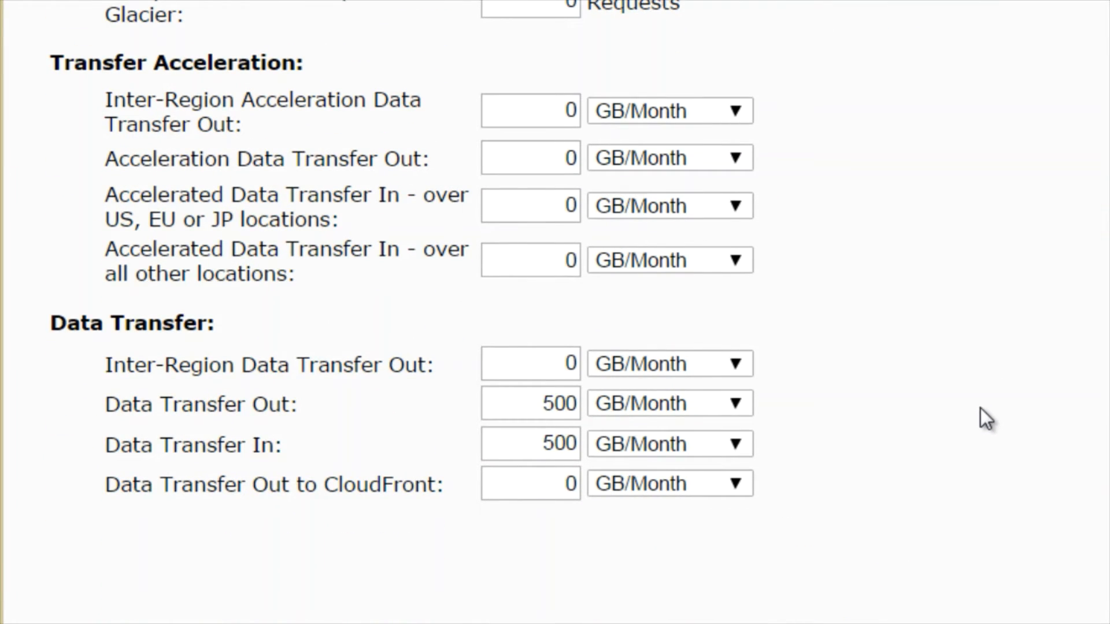
pyautogui.scroll(2, 980, 408)
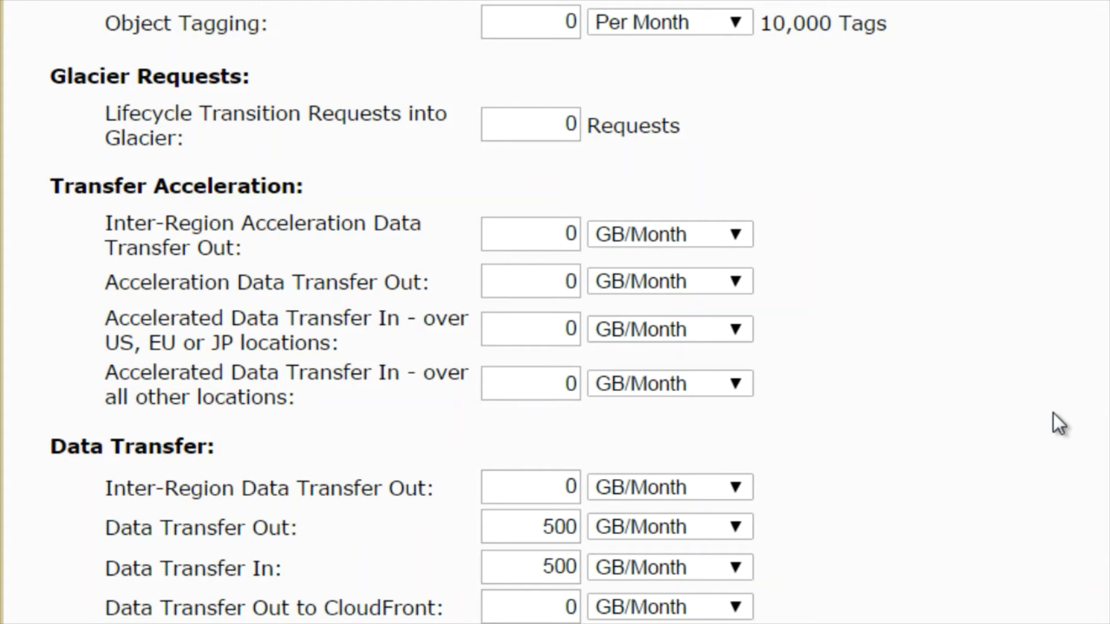
pyautogui.click(520, 527)
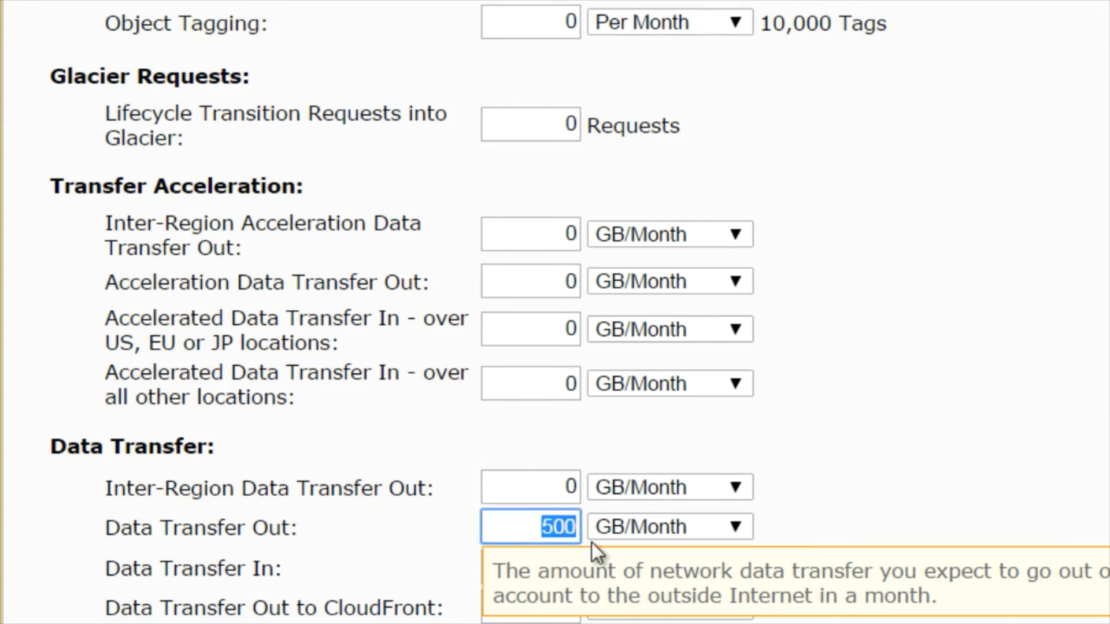
pyautogui.write('300')
pyautogui.hotkey('ctrl', 'a')
pyautogui.press('Tab')
pyautogui.click(563, 567)
pyautogui.hotkey('ctrl', 'a')
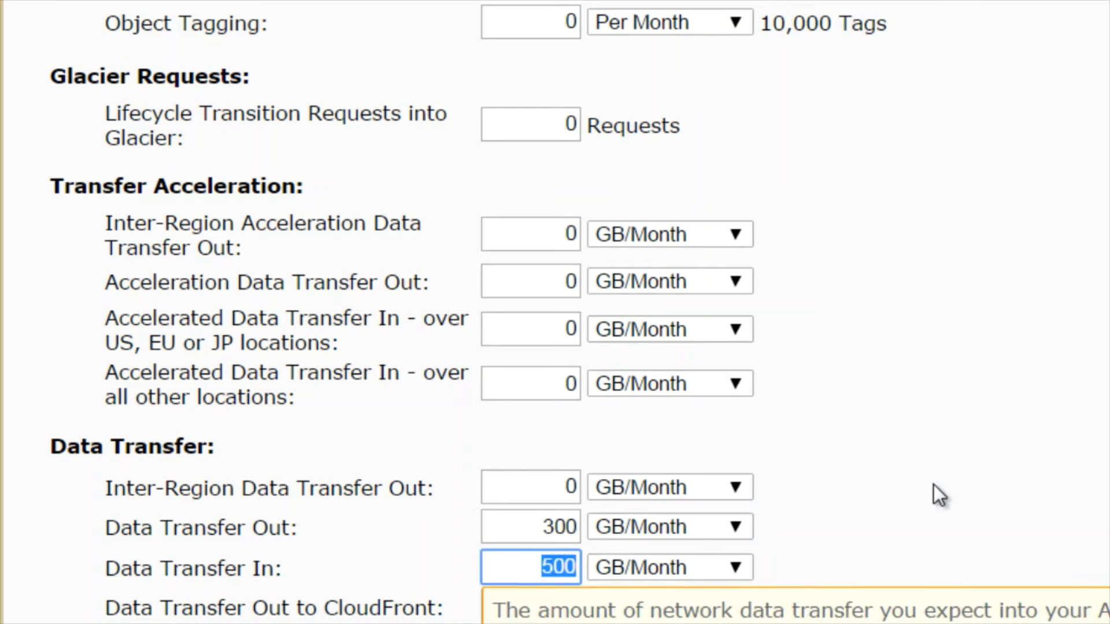
pyautogui.write('300')
pyautogui.scroll(15, 977, 461)
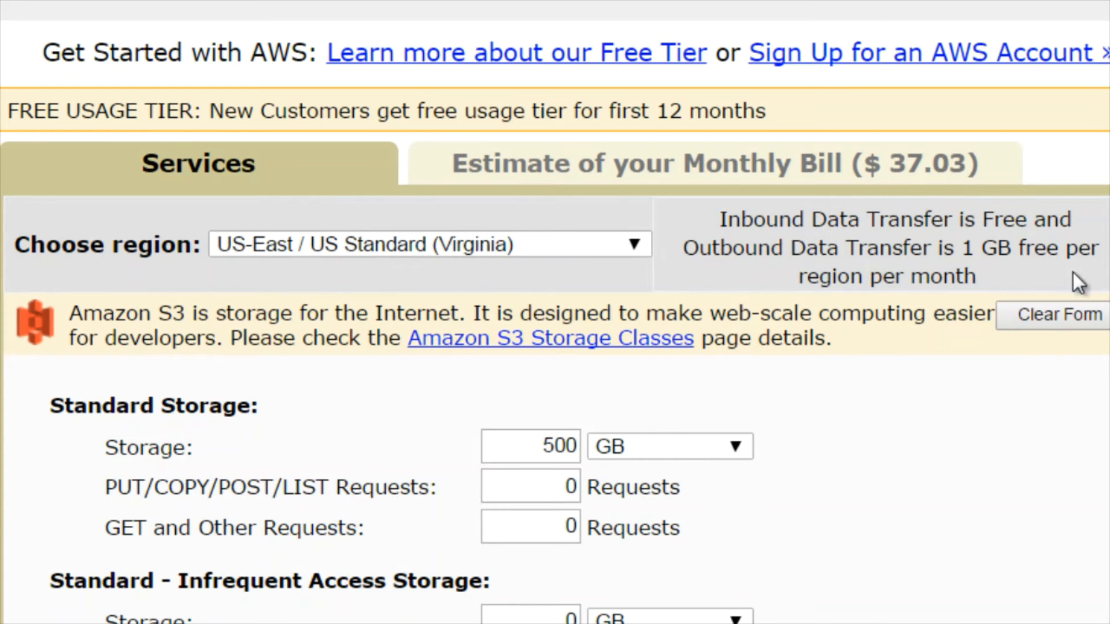
# - Set the Standard Storage amount to 100 GB
pyautogui.scroll(-10, 976, 524)
pyautogui.scroll(6, 976, 525)
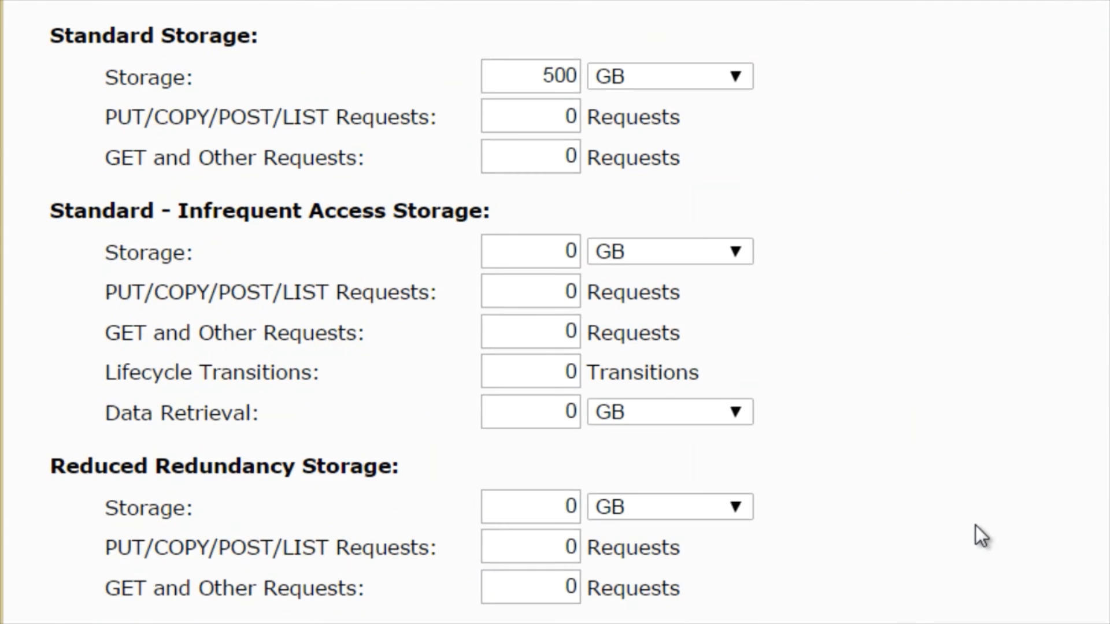
pyautogui.doubleClick(557, 75)
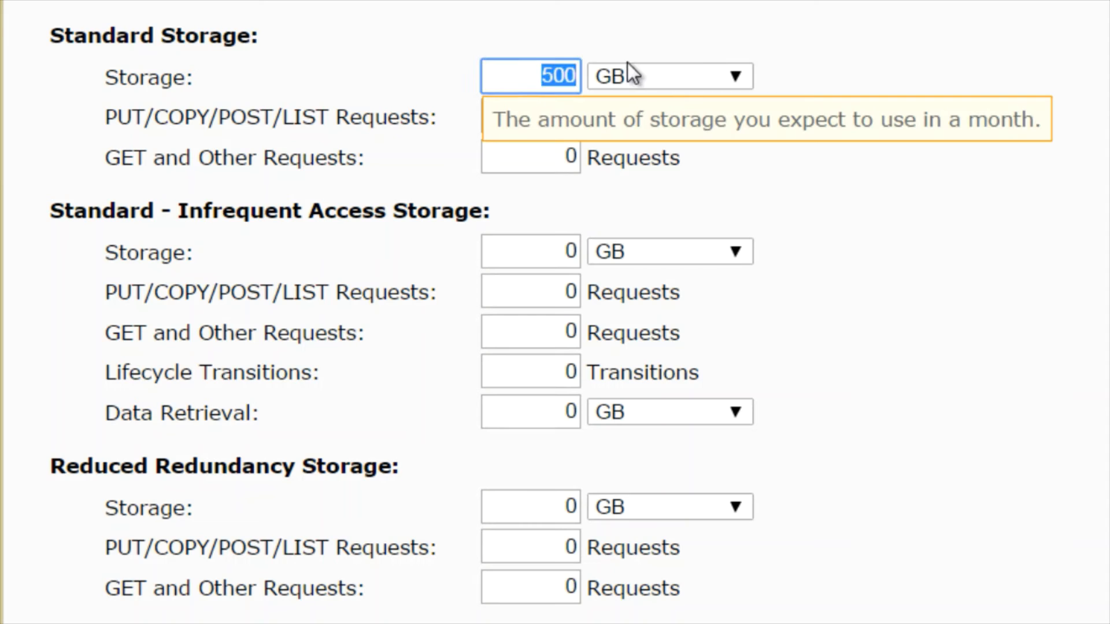
pyautogui.write('100')
pyautogui.click(874, 269)
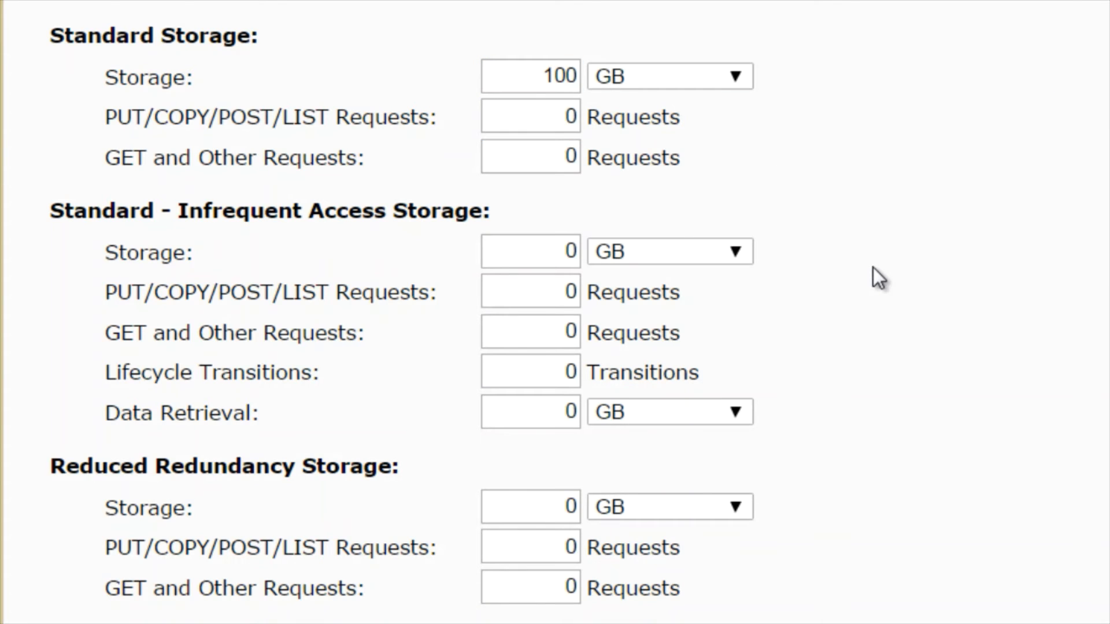
# - Review the Data Transfer Out and Data Transfer In entries and the resulting monthly bill estimate
pyautogui.scroll(-10, 893, 330)
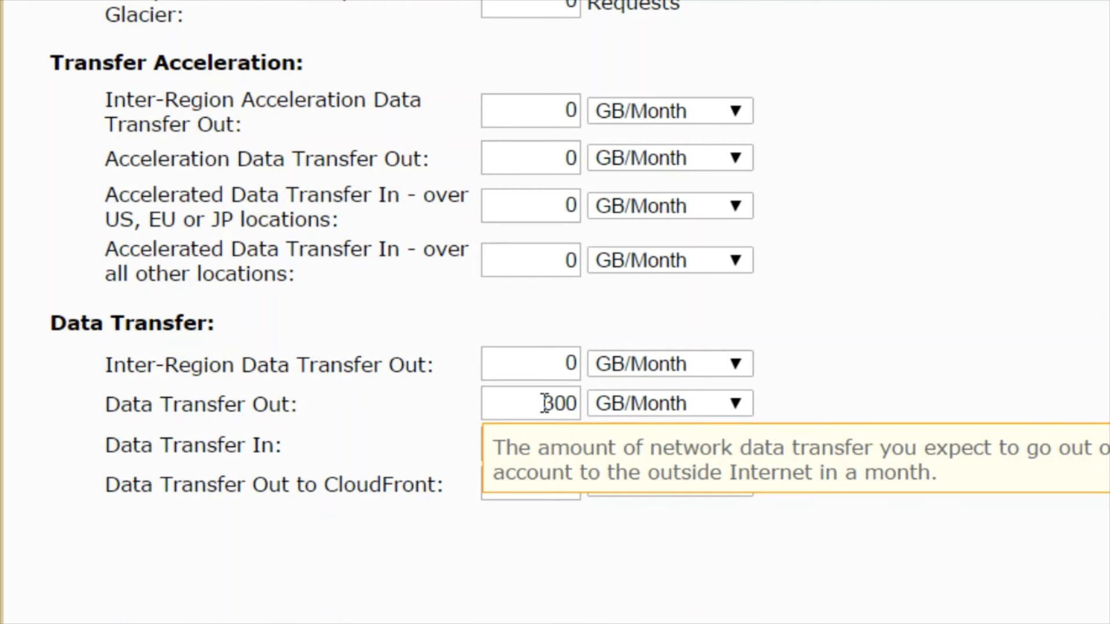
pyautogui.moveTo(543, 404); pyautogui.dragTo(585, 408)
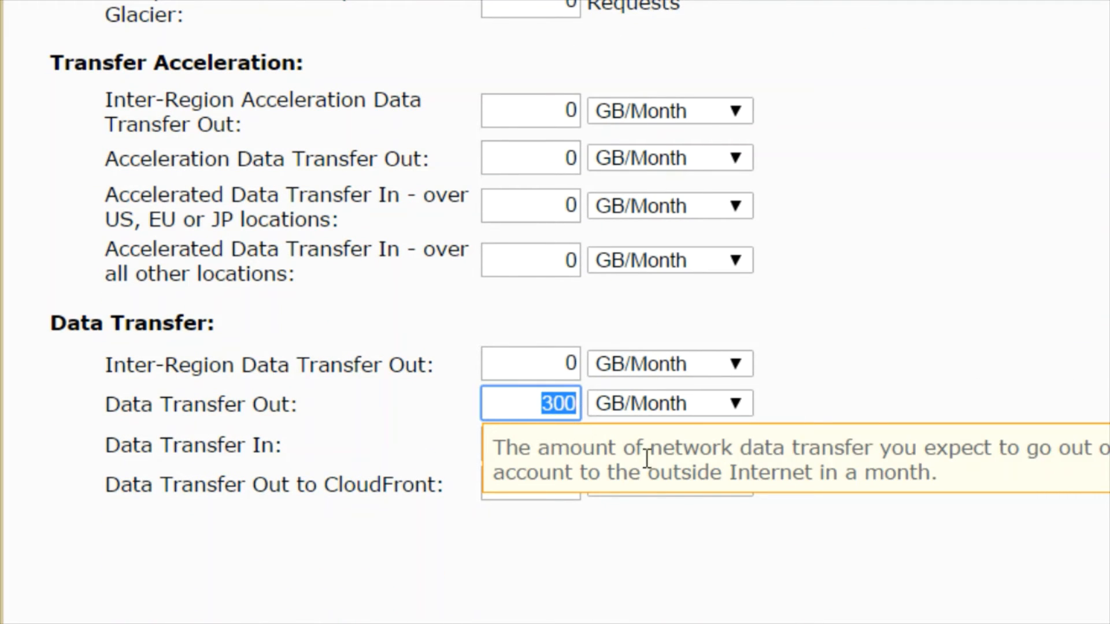
pyautogui.click(841, 432)
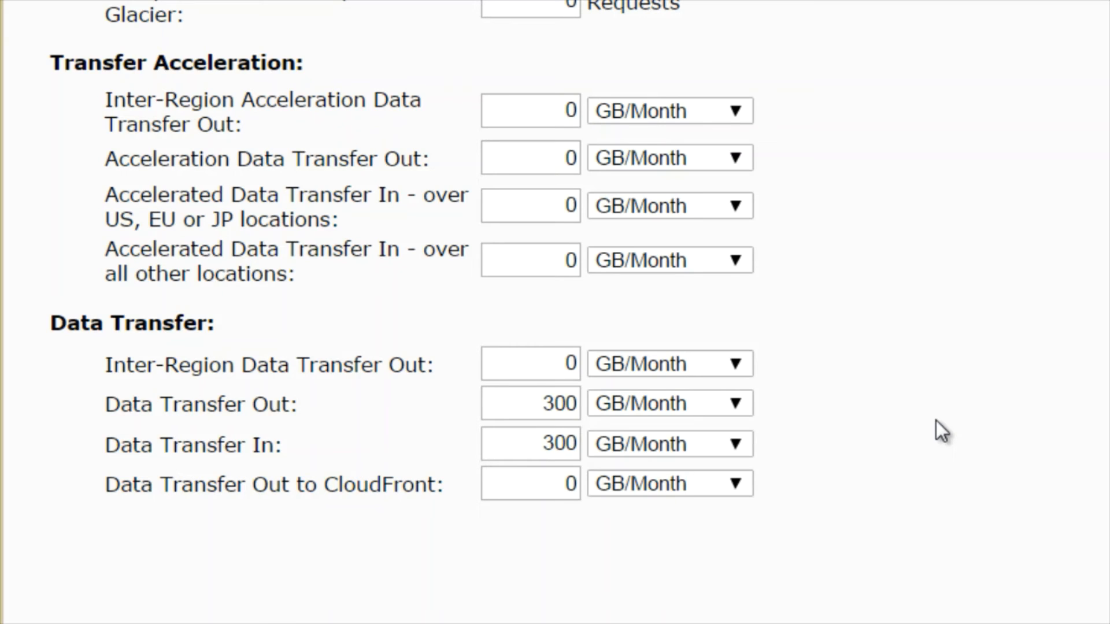
pyautogui.scroll(20, 936, 421)
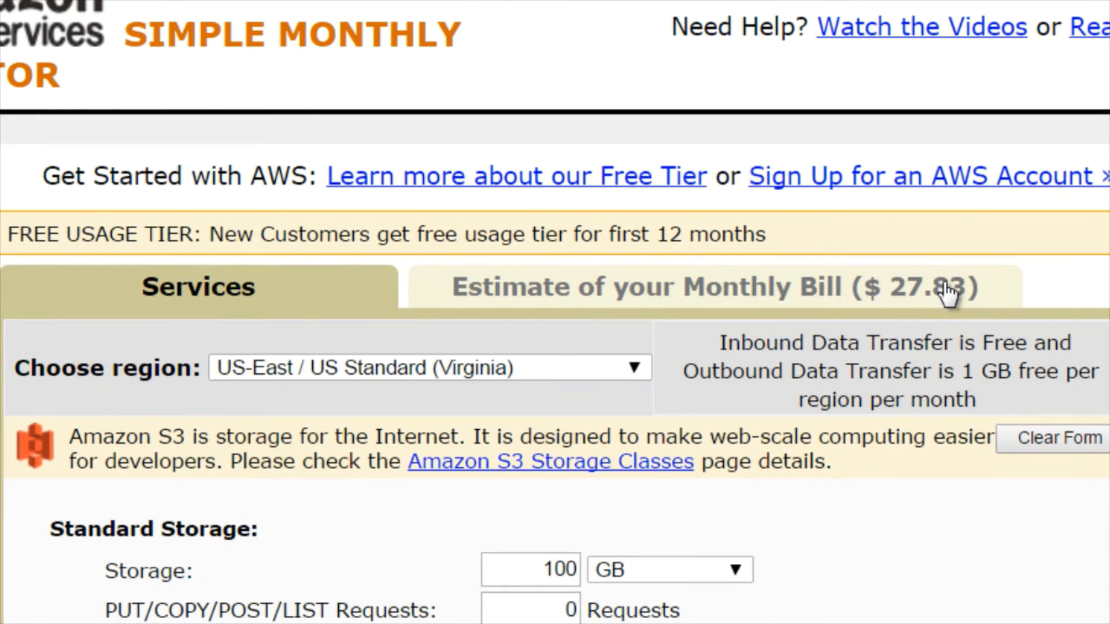
# - Set Data Transfer Out and Data Transfer In to 150 GB/Month each
pyautogui.scroll(-8, 1013, 542)
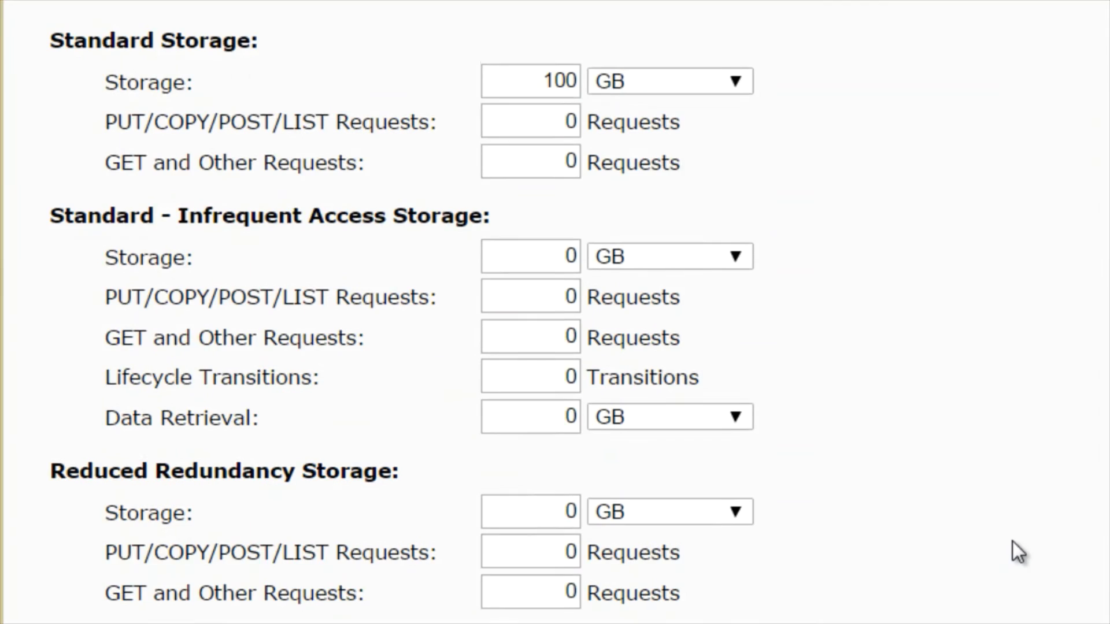
pyautogui.scroll(-17, 1013, 549)
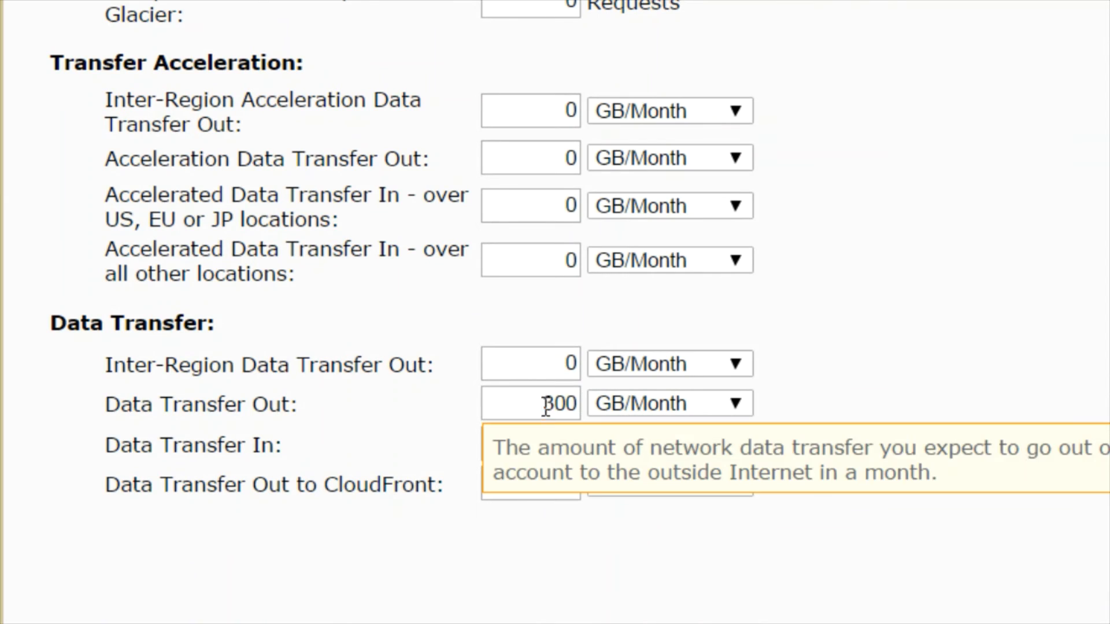
pyautogui.moveTo(540, 404); pyautogui.dragTo(650, 404)
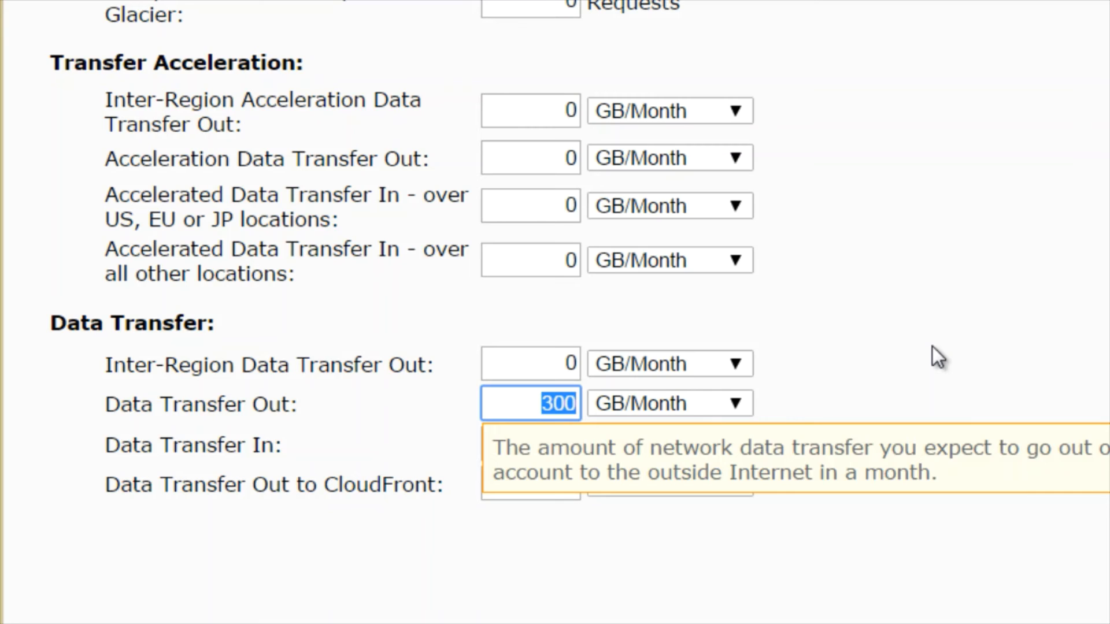
pyautogui.write('150')
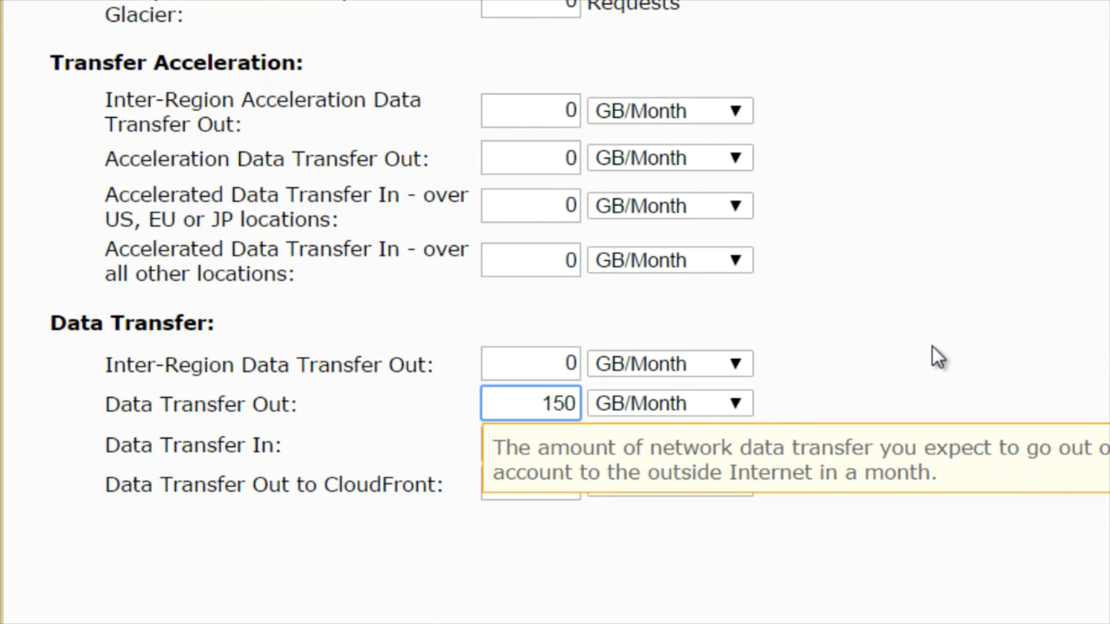
pyautogui.hotkey('ctrl', 'a')
pyautogui.press('Tab')
pyautogui.press('Tab')
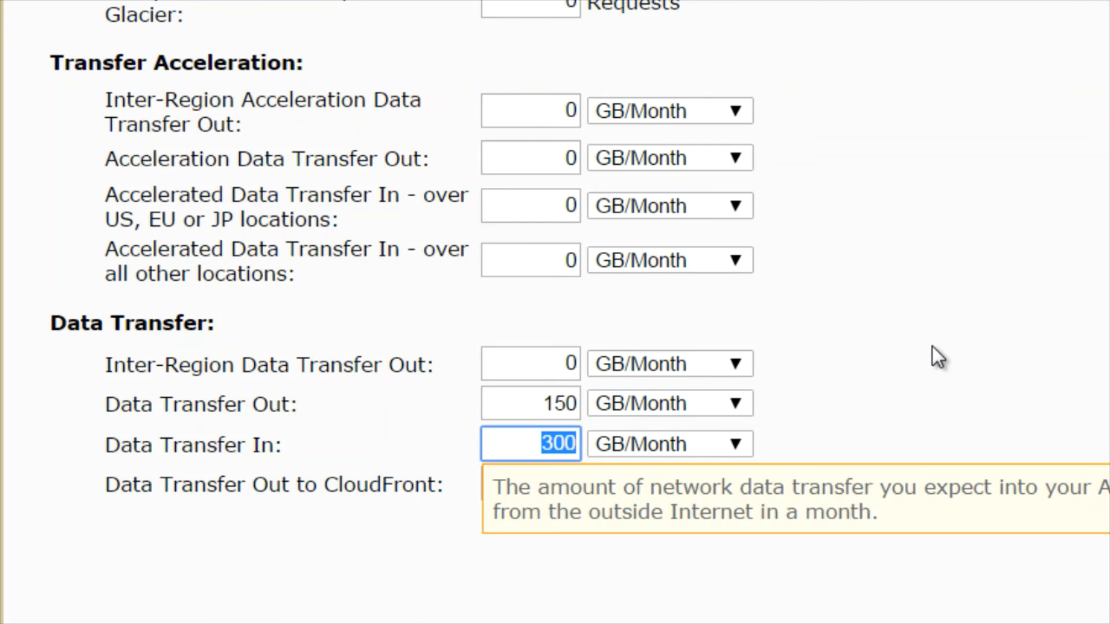
pyautogui.write('150')
pyautogui.press('Tab')
# - Open the estimate of the monthly bill and review its cost line items and total monthly payment
pyautogui.scroll(15, 932, 345)
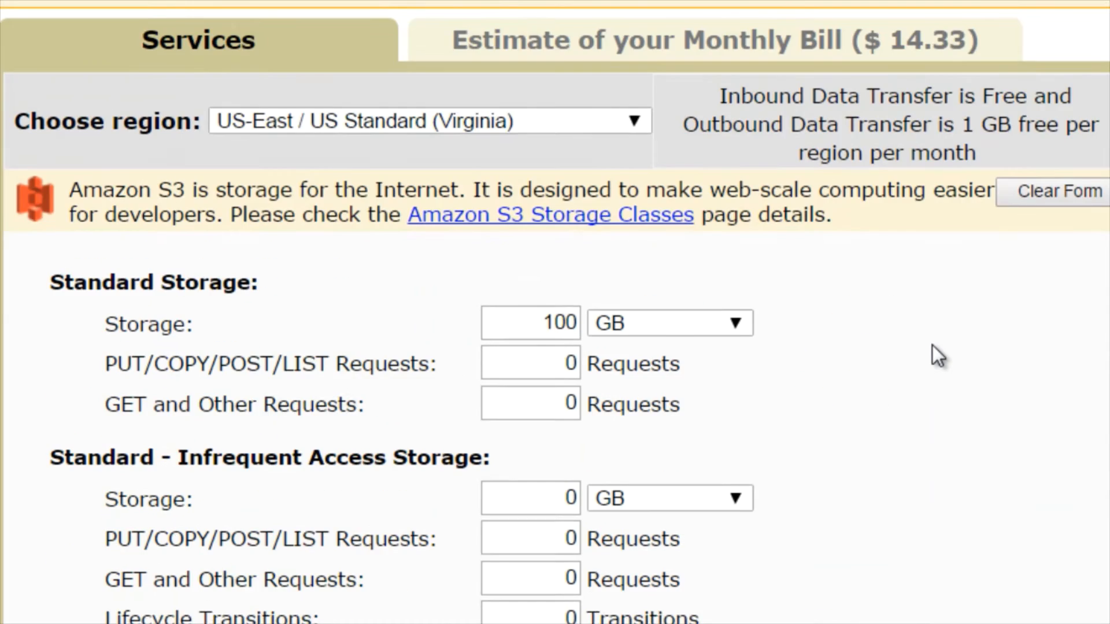
pyautogui.scroll(-2, 932, 347)
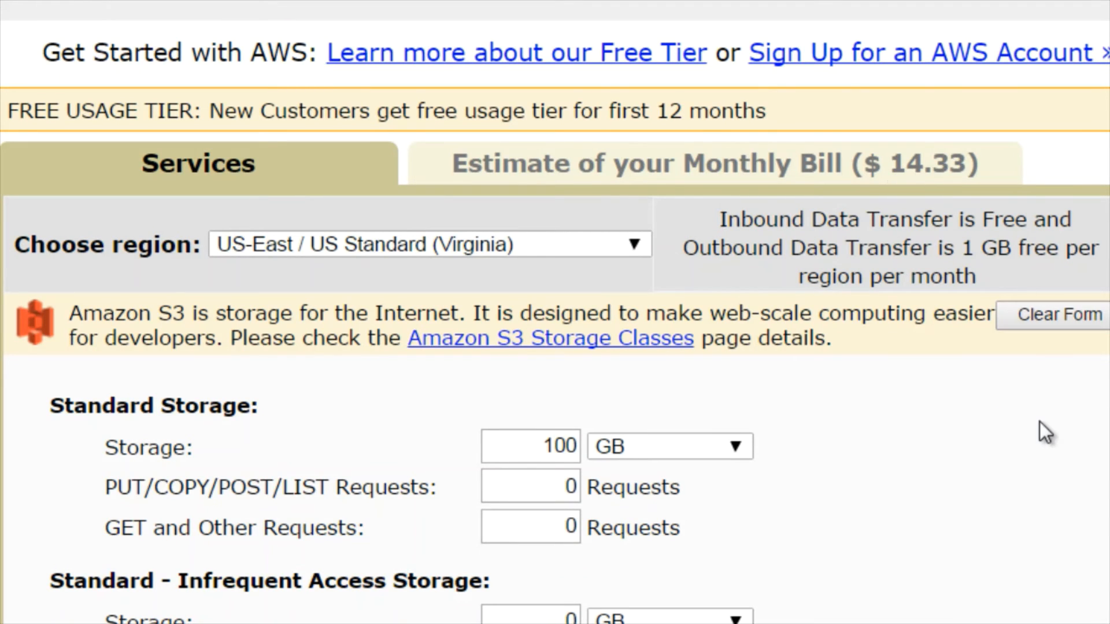
pyautogui.click(789, 172)
pyautogui.scroll(-6, 873, 483)
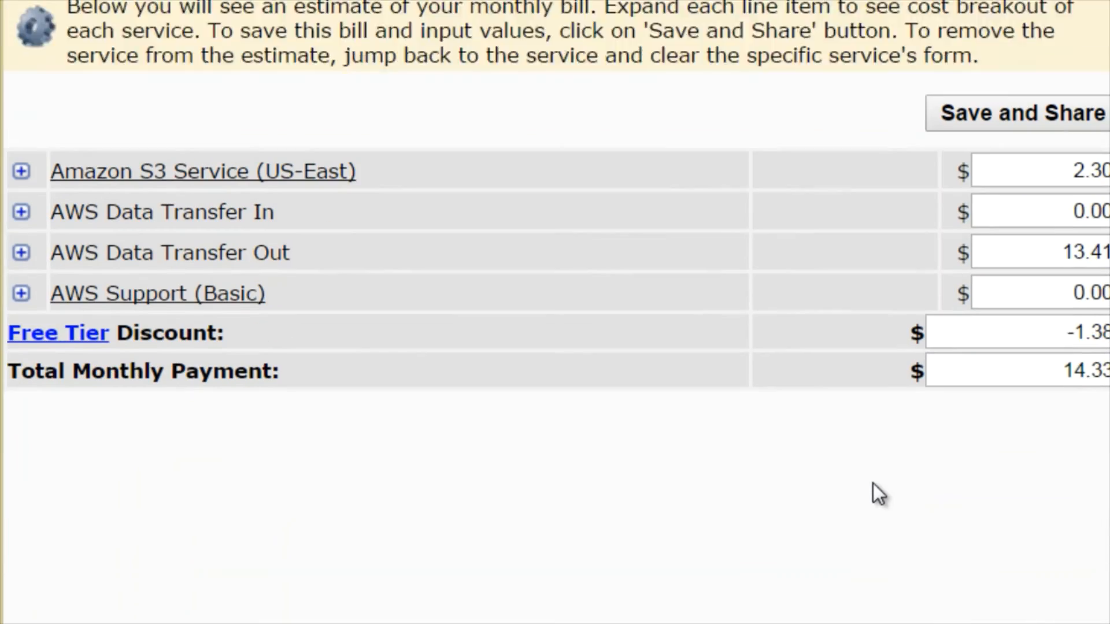
pyautogui.scroll(2, 874, 484)
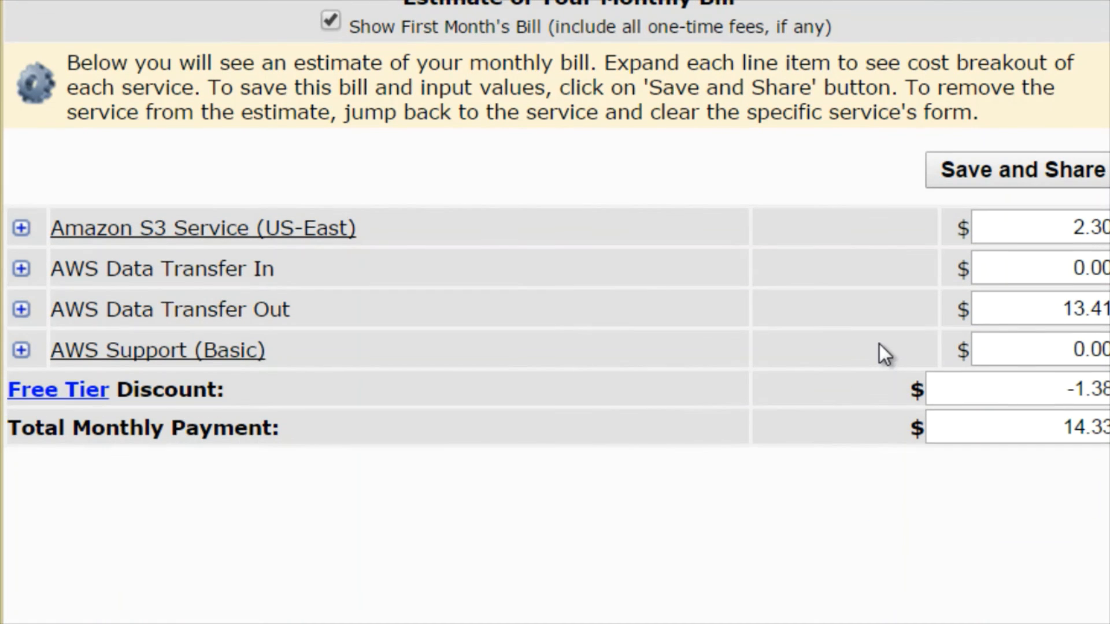
# - Switch to Calculator, multiply 15 by 12 to work out the approximate yearly cost, and close it
pyautogui.press('super')
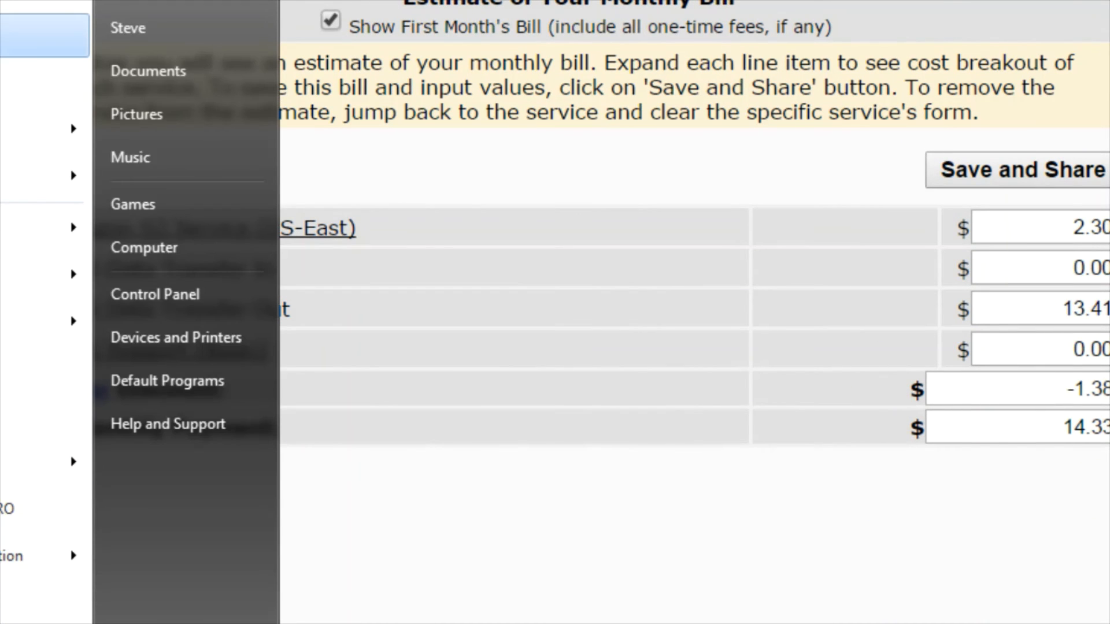
pyautogui.click(34, 36)
pyautogui.click(700, 520)
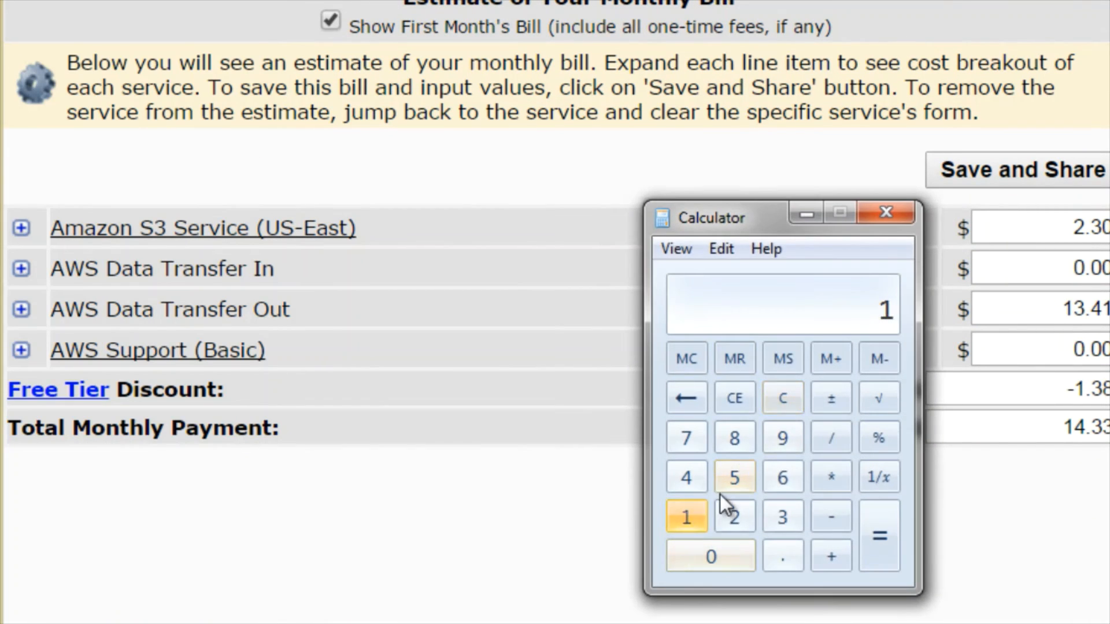
pyautogui.click(724, 480)
pyautogui.click(823, 479)
pyautogui.click(688, 520)
pyautogui.click(734, 521)
pyautogui.click(879, 532)
pyautogui.click(909, 202)
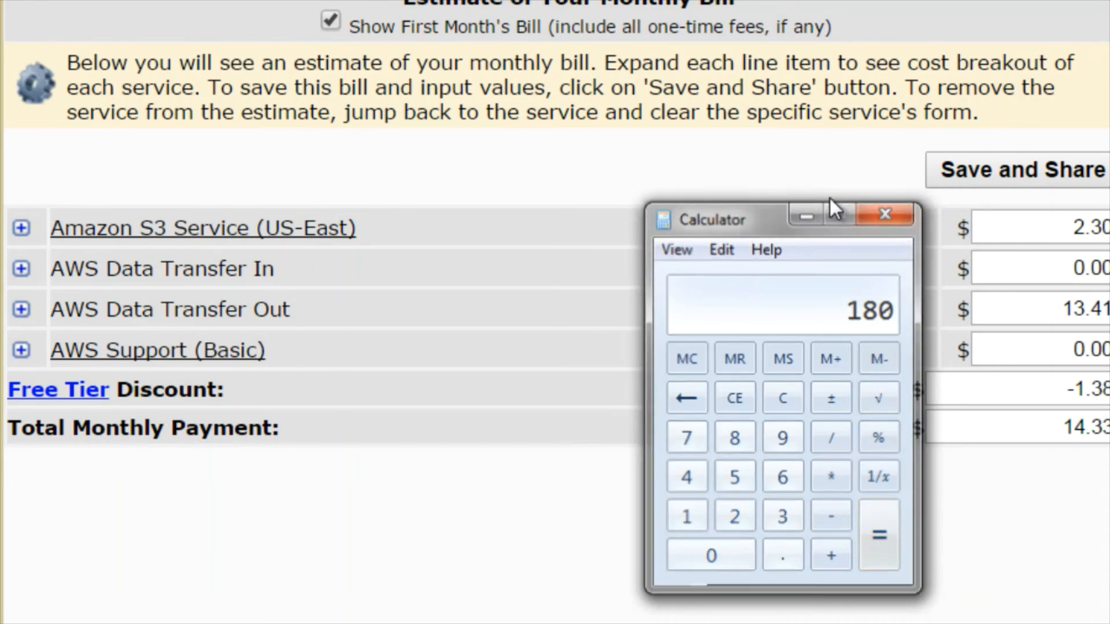